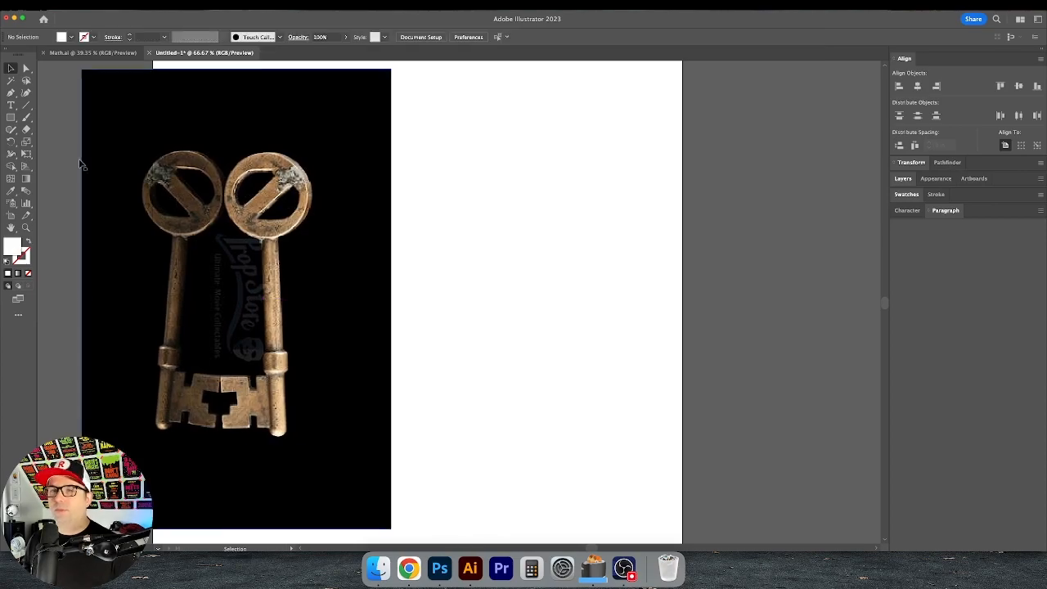
- Fade the reference key photo and place a black circle, sized to the key's round bow, on the artboard beside it
{"action": "left_click", "coordinate": [360, 169]}
{"action": "key", "text": "v"}
{"action": "scroll", "coordinate": [286, 188], "scroll_direction": "up", "scroll_amount": 1}
{"action": "scroll", "coordinate": [290, 182], "scroll_direction": "up", "scroll_amount": 1}
{"action": "left_click", "coordinate": [290, 182]}
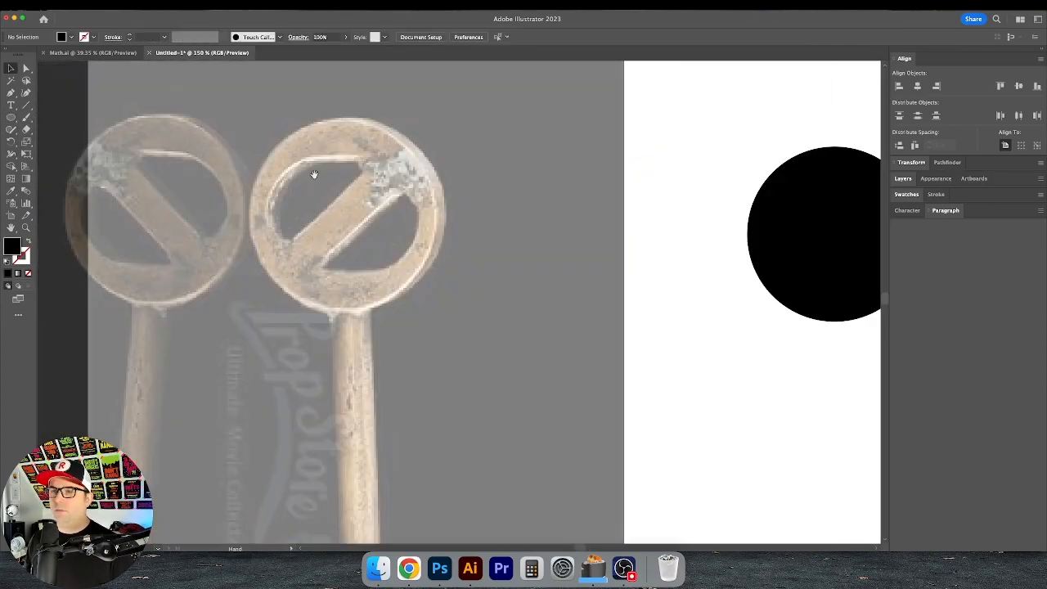
- Trace the upper triangular opening of the key's bow with the Pen tool and round its corners to match the photo
{"action": "scroll", "coordinate": [384, 101], "scroll_direction": "left", "scroll_amount": 1}
{"action": "key", "text": "p"}
{"action": "left_click", "coordinate": [330, 258]}
{"action": "left_click", "coordinate": [329, 162]}
{"action": "left_click", "coordinate": [425, 162]}
{"action": "key", "text": "a"}
{"action": "left_click", "coordinate": [329, 259]}
{"action": "left_click_drag", "start_coordinate": [335, 247], "coordinate": [347, 221]}
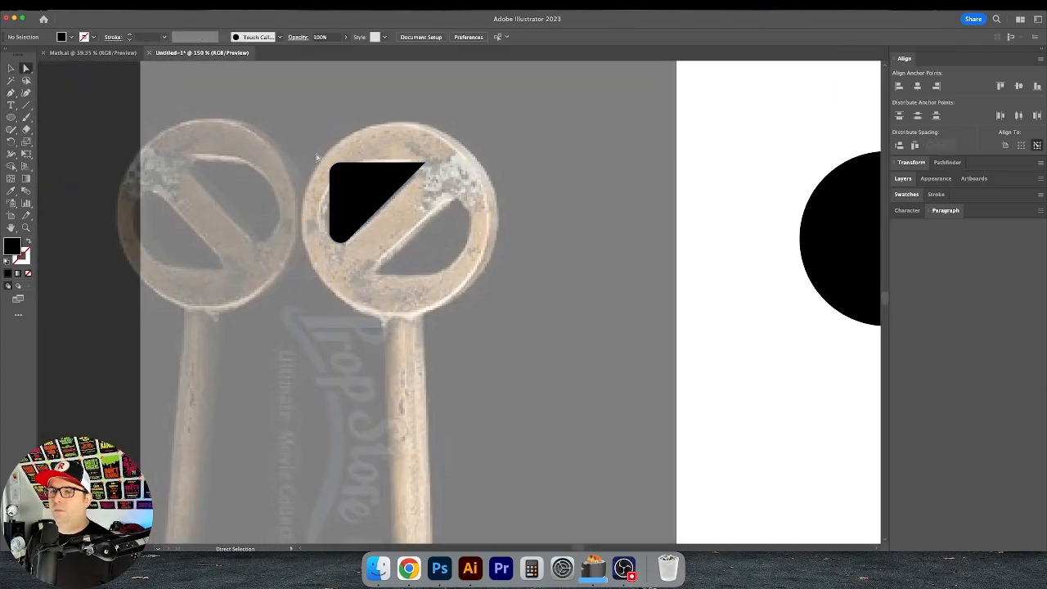
{"action": "left_click_drag", "start_coordinate": [338, 171], "coordinate": [376, 208]}
{"action": "left_click_drag", "start_coordinate": [421, 237], "coordinate": [350, 235]}
- Form the opposite opening from a flipped copy, make both openings white and place them centered on the black circle
{"action": "left_click_drag", "start_coordinate": [303, 193], "coordinate": [349, 237]}
{"action": "left_click_drag", "start_coordinate": [406, 204], "coordinate": [352, 283]}
{"action": "left_click", "coordinate": [286, 188], "text": "shift"}
{"action": "left_click_drag", "start_coordinate": [420, 256], "coordinate": [315, 256]}
{"action": "left_click_drag", "start_coordinate": [224, 214], "coordinate": [540, 247]}
{"action": "left_click_drag", "start_coordinate": [292, 247], "coordinate": [464, 245]}
{"action": "left_click", "coordinate": [947, 162]}
{"action": "left_click", "coordinate": [917, 189]}
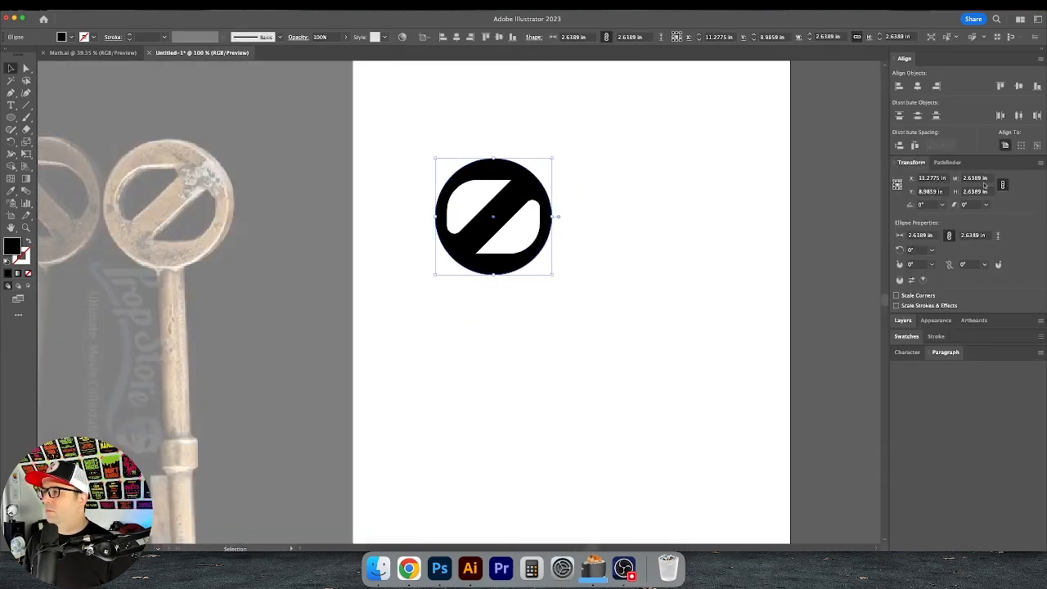
- Draw a narrow rectangle over the photographed key stem and place it below the circle as a shaft with a rounded end
{"action": "left_click", "coordinate": [638, 287]}
{"action": "scroll", "coordinate": [499, 213], "scroll_direction": "down", "scroll_amount": 3}
{"action": "scroll", "coordinate": [498, 213], "scroll_direction": "right", "scroll_amount": 3}
{"action": "key", "text": "m"}
{"action": "left_click_drag", "start_coordinate": [230, 176], "coordinate": [266, 470]}
{"action": "left_click_drag", "start_coordinate": [266, 324], "coordinate": [567, 325]}
{"action": "scroll", "coordinate": [567, 325], "scroll_direction": "left", "scroll_amount": 2}
{"action": "left_click", "coordinate": [671, 466]}
- Draw the collar as a rectangle about 0.93 by 0.72 in and place it across the lower part of the shaft
{"action": "key", "text": "super+="}
{"action": "scroll", "coordinate": [671, 465], "scroll_direction": "left", "scroll_amount": 3}
{"action": "key", "text": "m"}
{"action": "left_click_drag", "start_coordinate": [430, 227], "coordinate": [491, 274]}
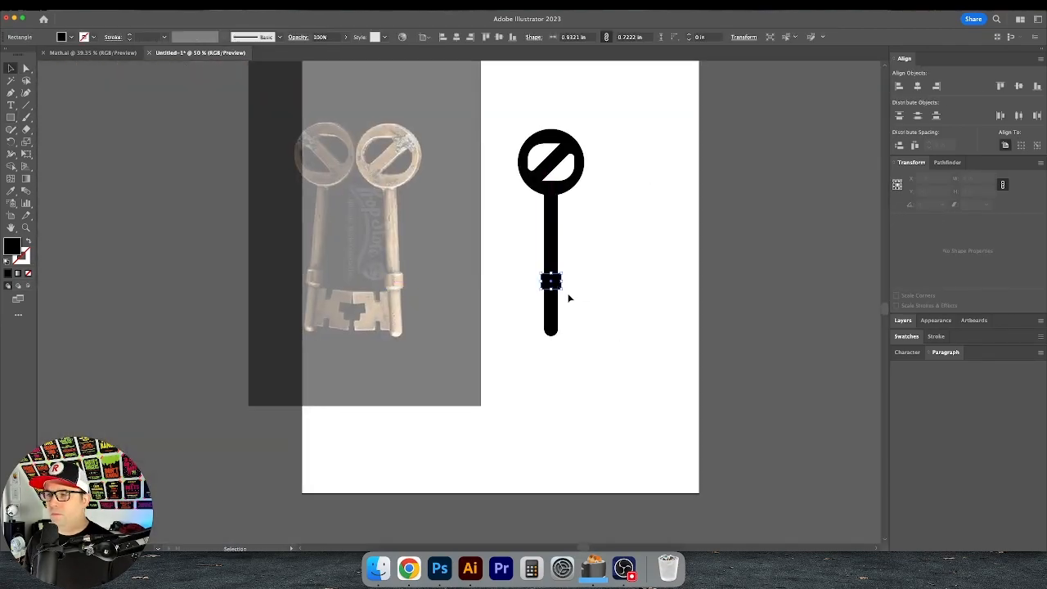
{"action": "key", "text": "super+="}
{"action": "key", "text": "super+="}
{"action": "key", "text": "super+="}
{"action": "key", "text": "super+="}
{"action": "key", "text": "super+="}
{"action": "left_click", "coordinate": [550, 267]}
{"action": "key", "text": "super+-"}
{"action": "key", "text": "super+-"}
- Build the key's toothed bit from rectangles traced over the photo, attach it to the lower shaft and select all the parts
{"action": "left_click", "coordinate": [479, 255]}
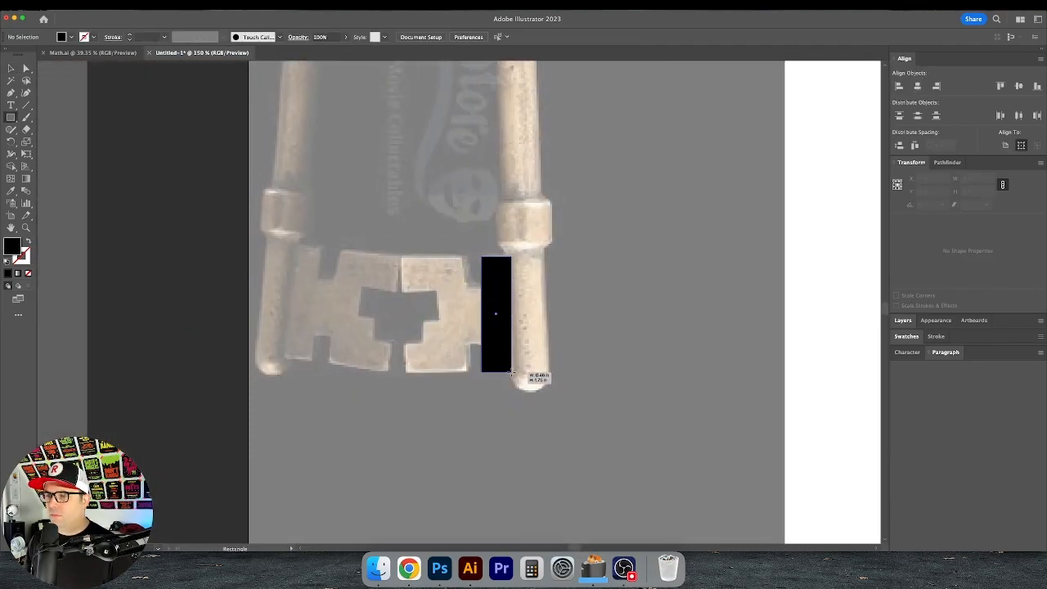
{"action": "left_click_drag", "start_coordinate": [466, 286], "coordinate": [484, 372]}
{"action": "left_click_drag", "start_coordinate": [473, 330], "coordinate": [485, 372]}
{"action": "mouse_move", "coordinate": [426, 327]}
{"action": "left_mouse_down"}
{"action": "mouse_move", "coordinate": [438, 372]}
{"action": "mouse_move", "coordinate": [464, 372]}
{"action": "left_mouse_up"}
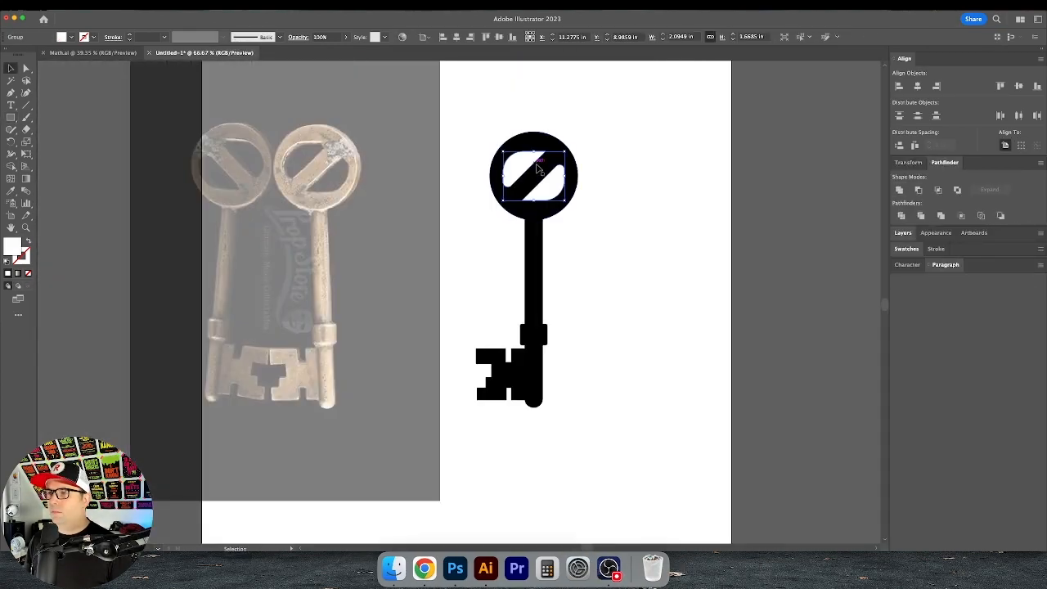
{"action": "key", "text": "super+a"}
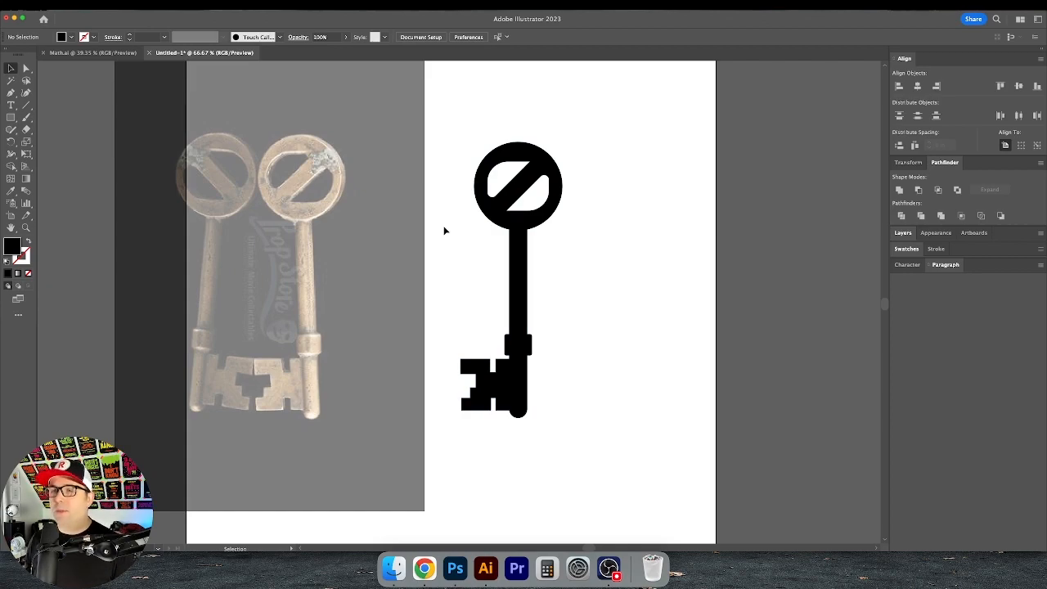
- Unlock all locked objects so the reference photo can be removed
{"action": "left_click", "coordinate": [76, 6]}
{"action": "mouse_move", "coordinate": [99, 6]}
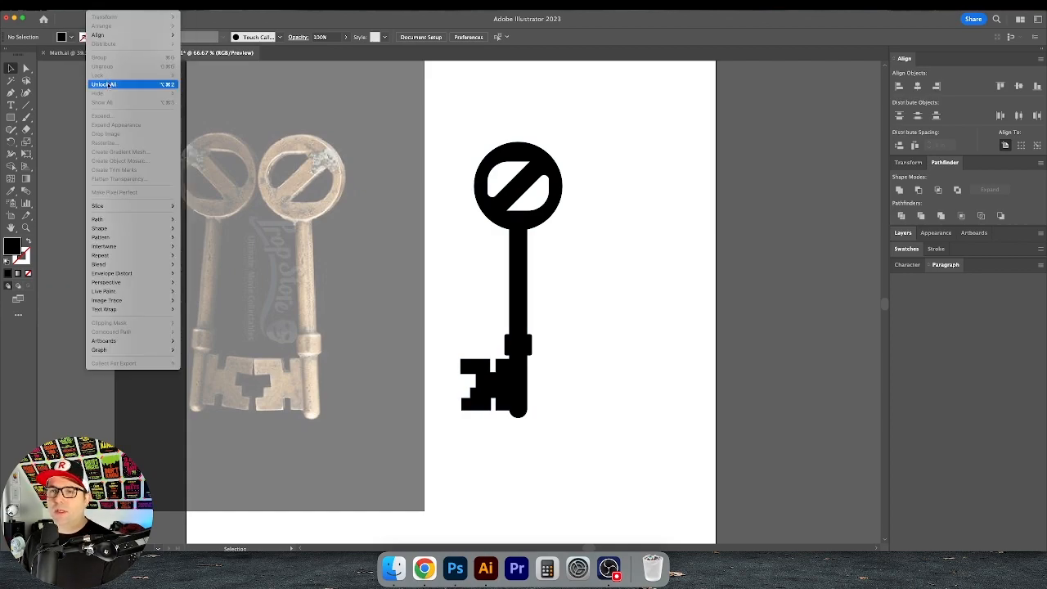
{"action": "left_click", "coordinate": [109, 84]}
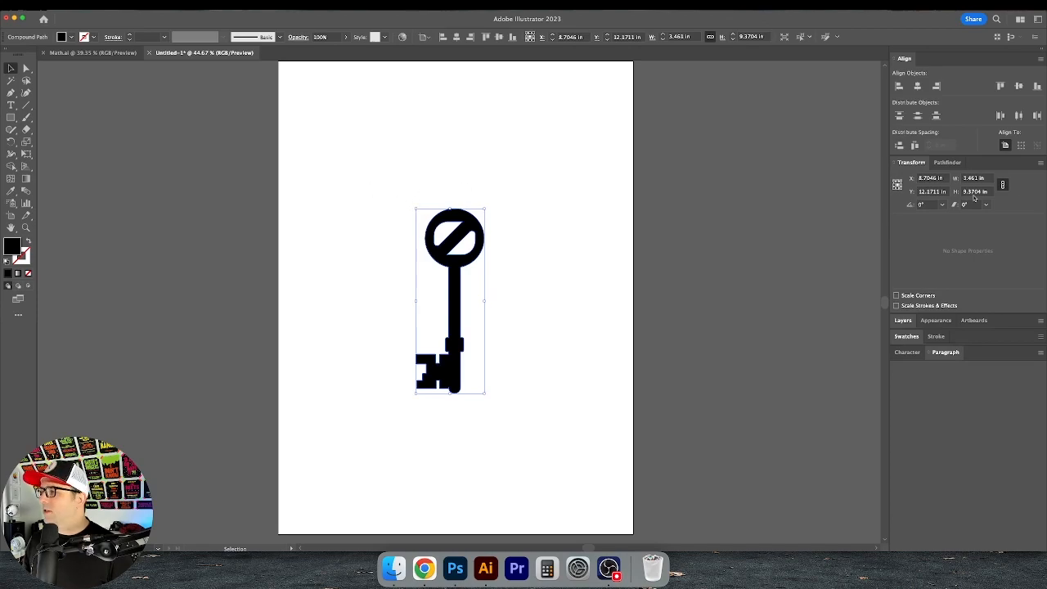
- Scale the key proportionally to 18 in high and enlarge its height further to 24 in
{"action": "left_click", "coordinate": [980, 192]}
{"action": "type", "text": "18"}
{"action": "key", "text": "Return"}
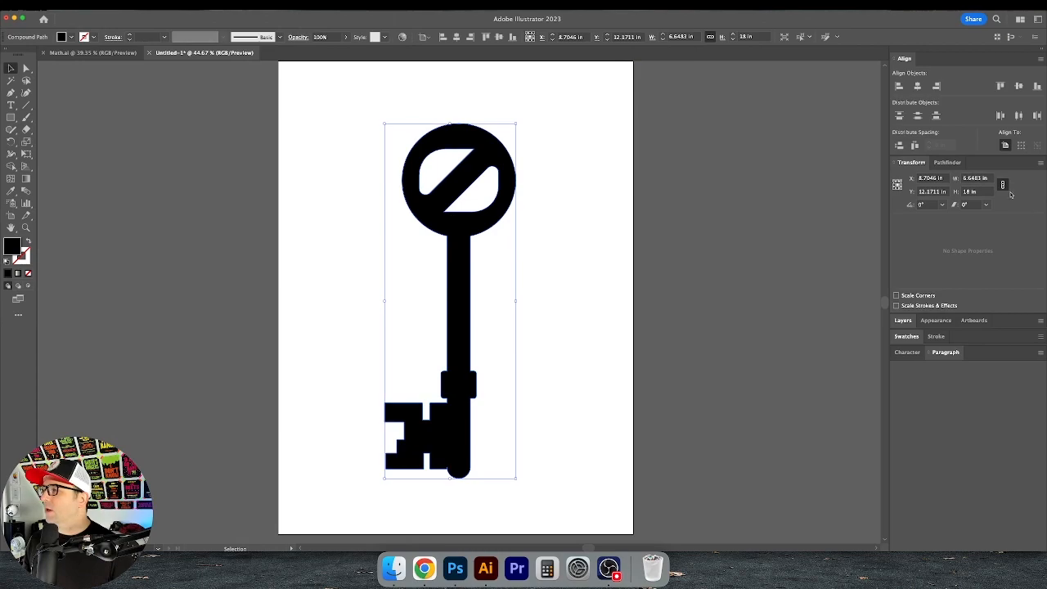
{"action": "left_click", "coordinate": [989, 191]}
{"action": "key", "text": "Up"}
{"action": "key", "text": "Up"}
{"action": "key", "text": "Up"}
{"action": "key", "text": "Up"}
{"action": "key", "text": "Up"}
{"action": "key", "text": "Up"}
{"action": "key", "text": "Up"}
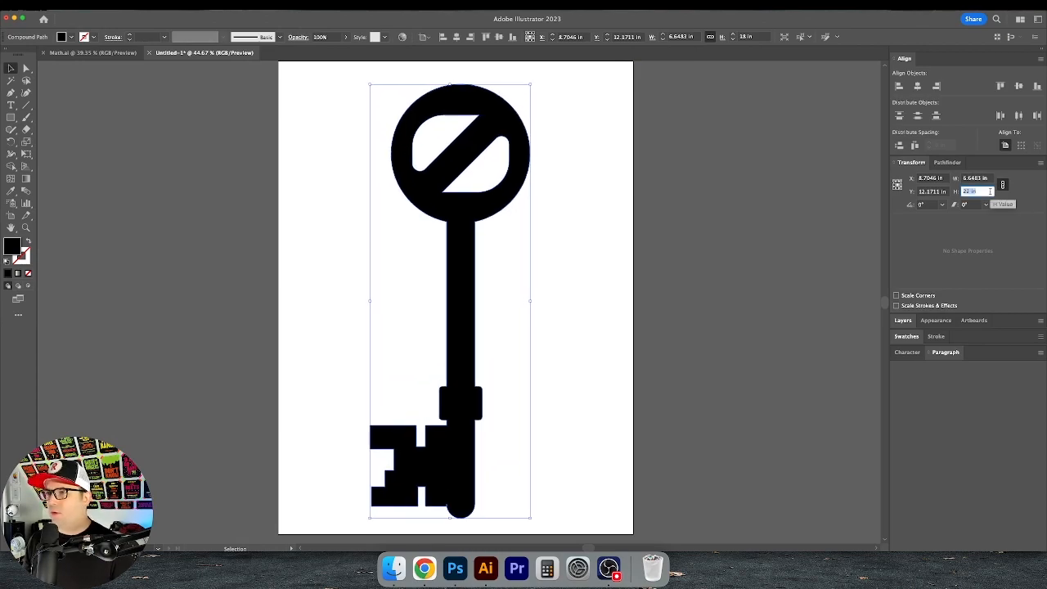
{"action": "key", "text": "Down"}
- Center the key horizontally and vertically on the artboard and scale it proportionally to 14 in high
{"action": "left_click", "coordinate": [917, 86]}
{"action": "left_click", "coordinate": [1018, 86]}
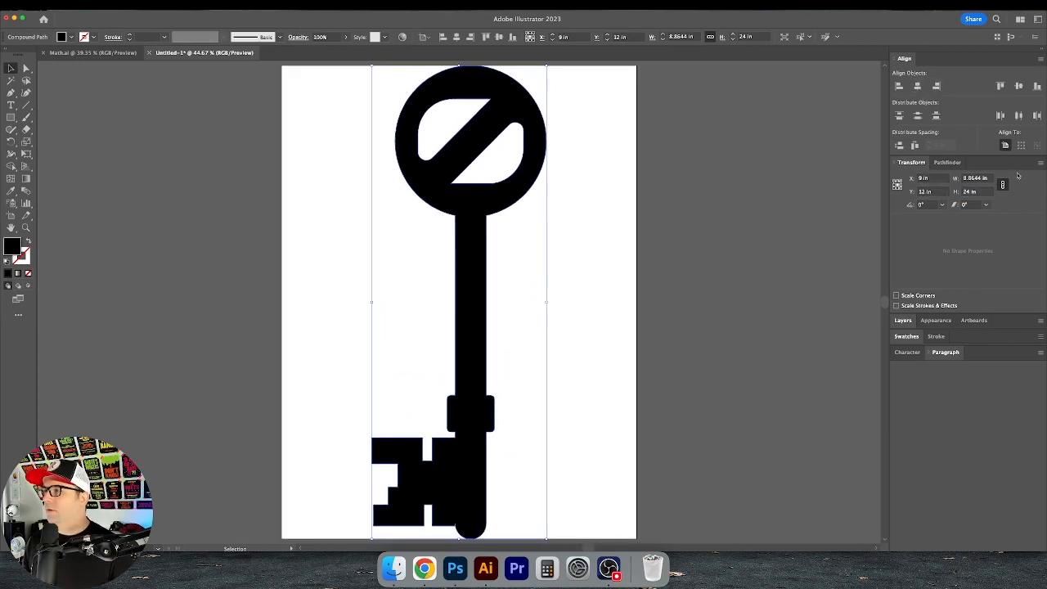
{"action": "left_click", "coordinate": [576, 241]}
{"action": "left_click_drag", "start_coordinate": [576, 241], "coordinate": [562, 246]}
{"action": "key", "text": "Return"}
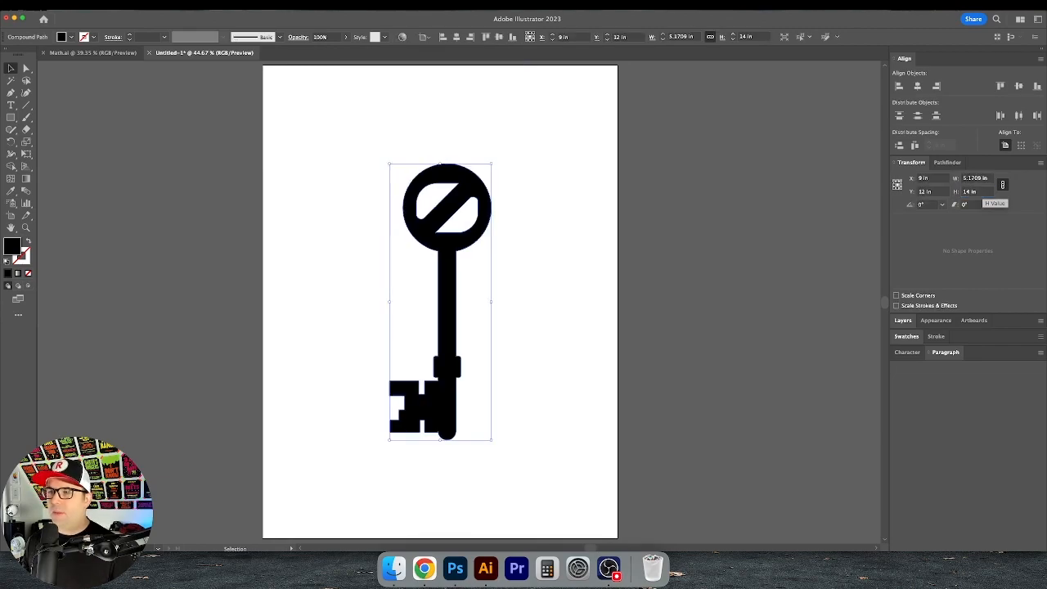
{"action": "left_click", "coordinate": [536, 287]}
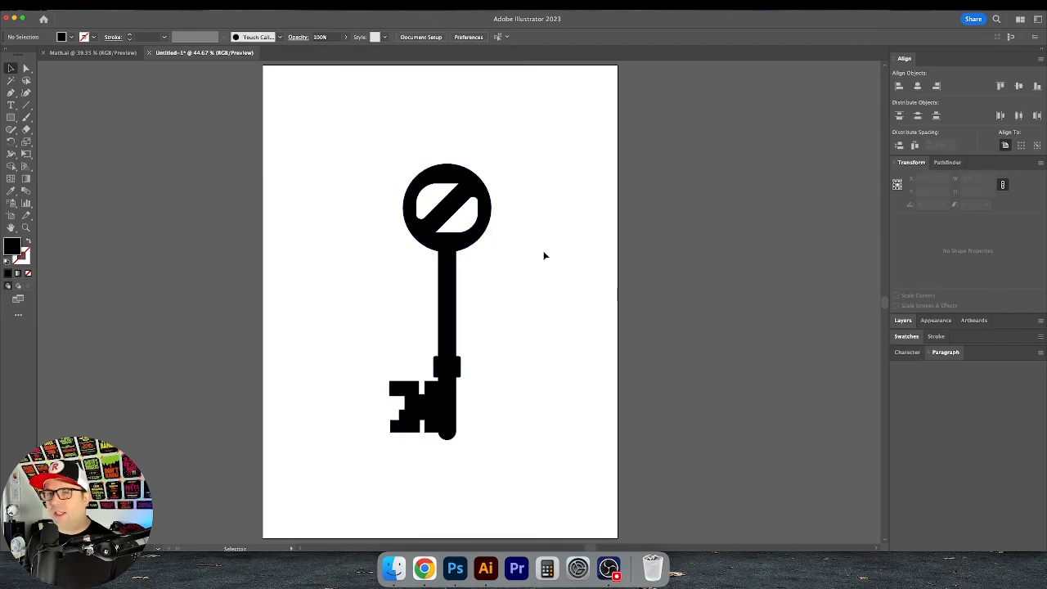
- Rotate the key 45° counterclockwise so that it lies diagonally across the artboard
{"action": "left_click_drag", "start_coordinate": [546, 214], "coordinate": [332, 300]}
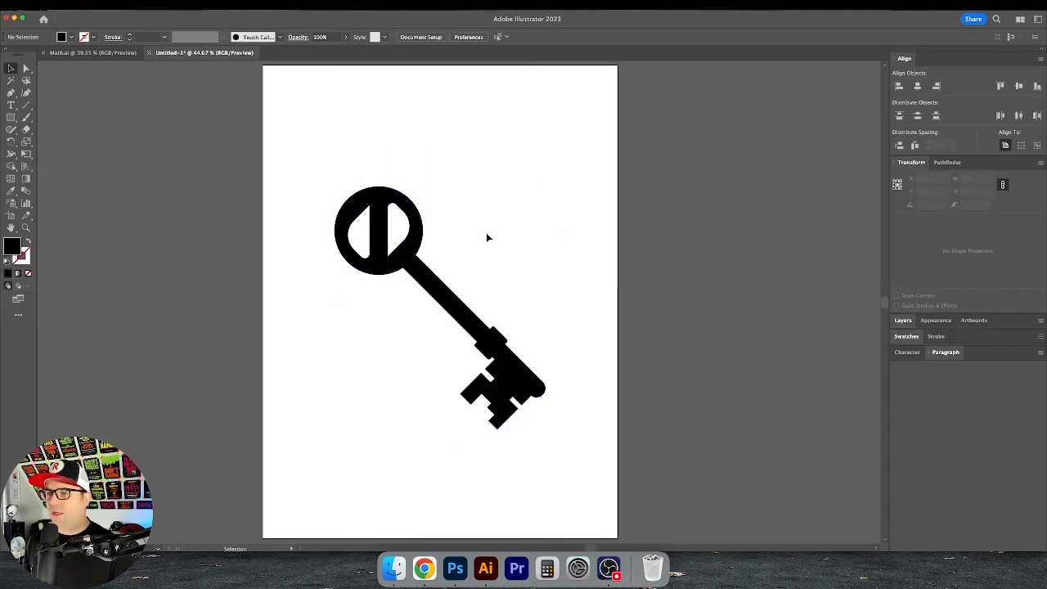
{"action": "scroll", "coordinate": [500, 246], "scroll_direction": "left", "scroll_amount": 2}
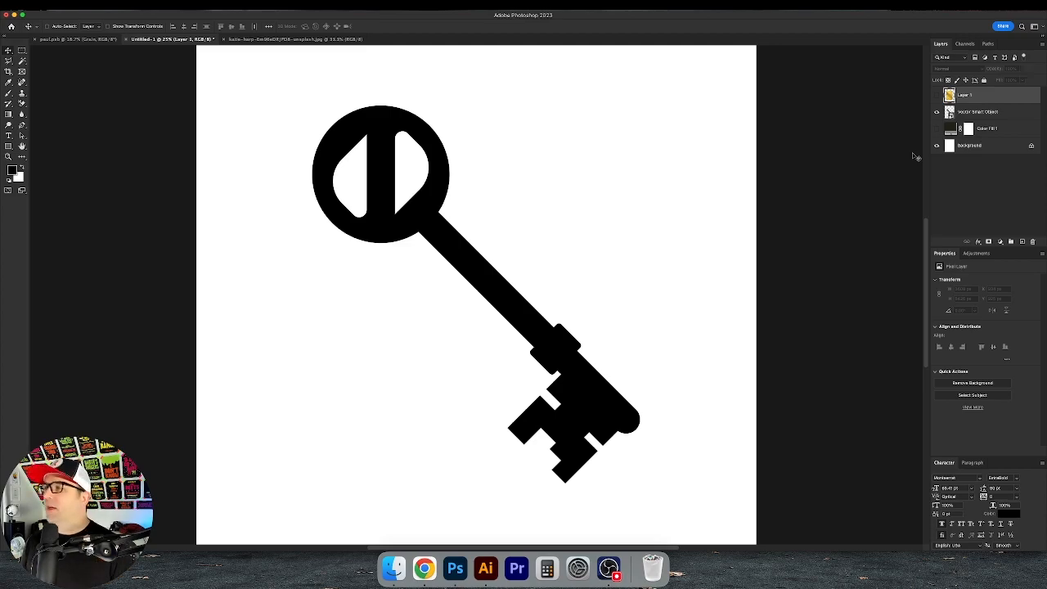
- In Photoshop, show the gold foil Layer 1, clip it to the key's vector smart object and show the Color Fill 1 layer
{"action": "left_click", "coordinate": [937, 96]}
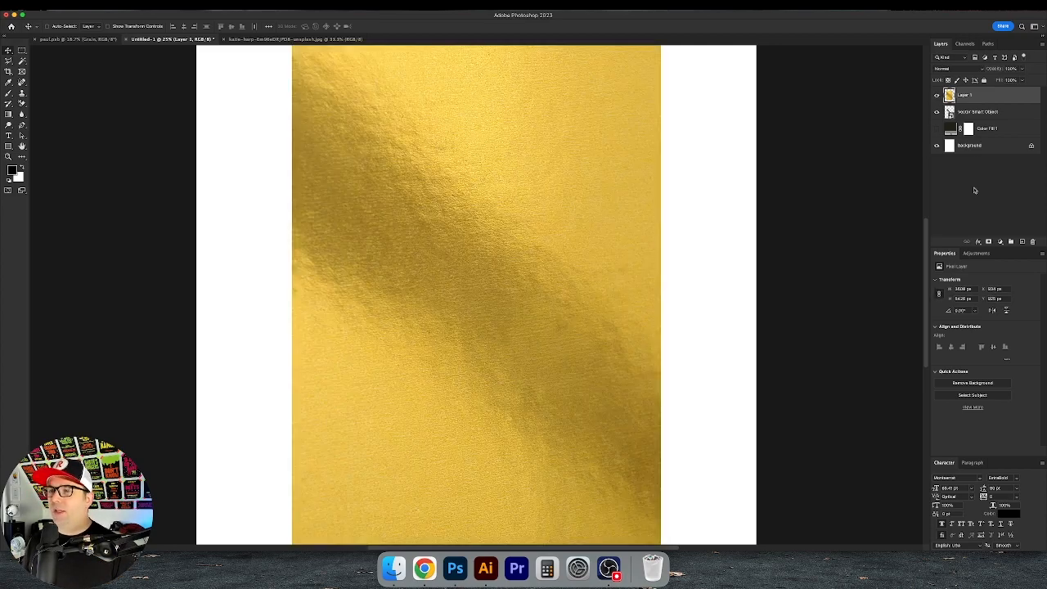
{"action": "scroll", "coordinate": [878, 113], "scroll_direction": "up", "scroll_amount": 1}
{"action": "left_click", "coordinate": [1005, 110], "text": "shift"}
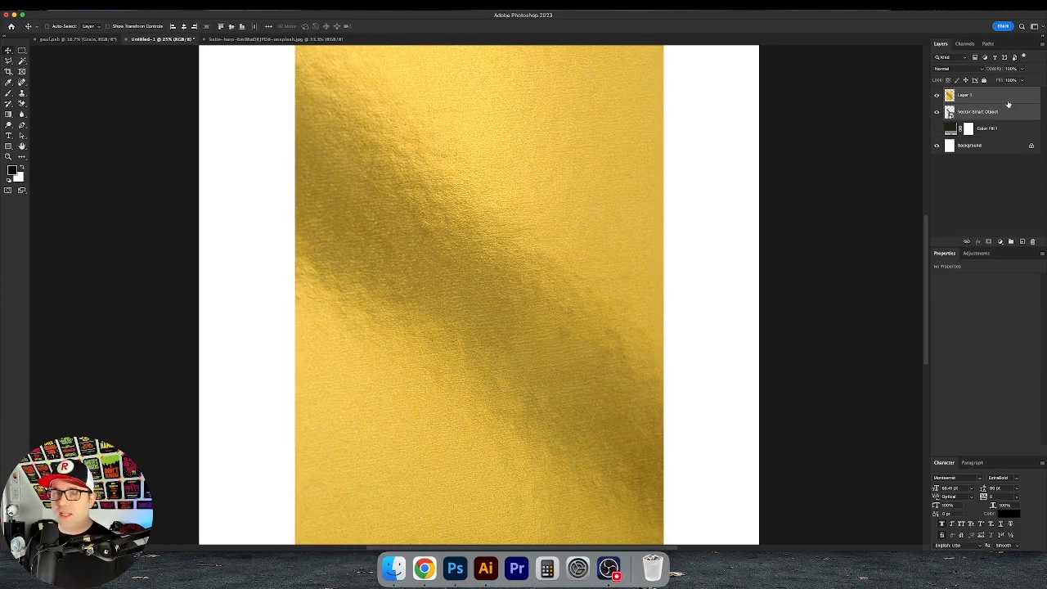
{"action": "left_click", "coordinate": [1017, 98]}
{"action": "right_click", "coordinate": [1014, 96]}
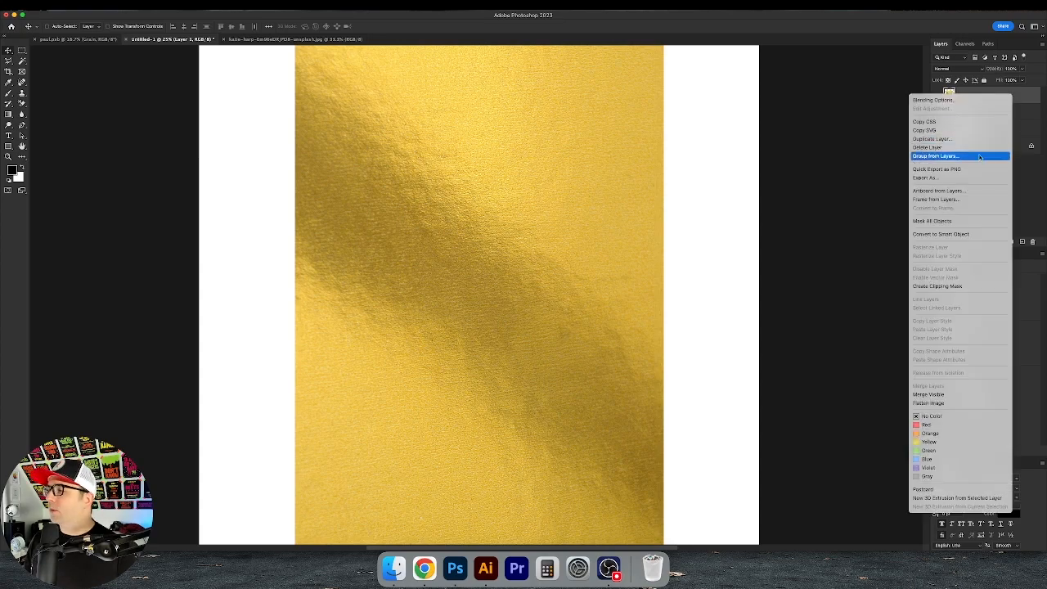
{"action": "left_click", "coordinate": [962, 287]}
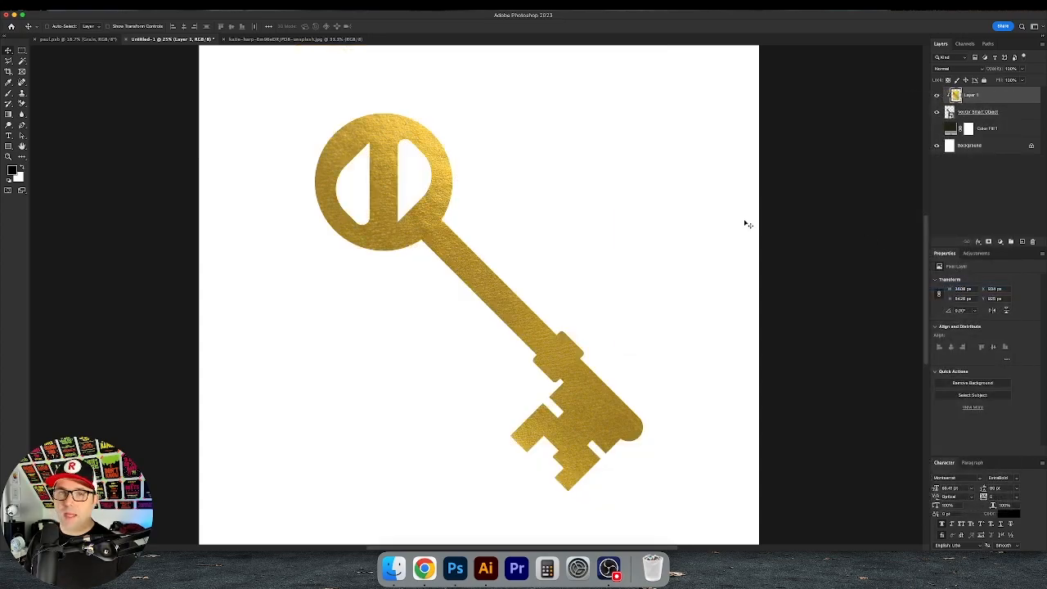
{"action": "left_click", "coordinate": [937, 128]}
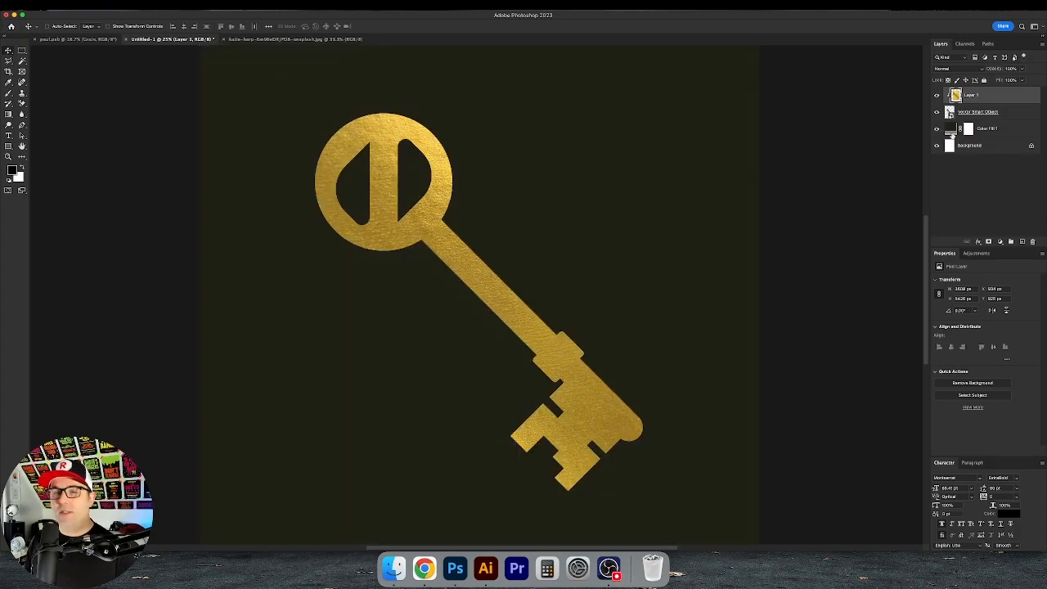
- Give the key layer a Bevel & Emboss and a black drop shadow with 50% opacity, 0 px distance and 250 px size
{"action": "double_click", "coordinate": [1016, 115]}
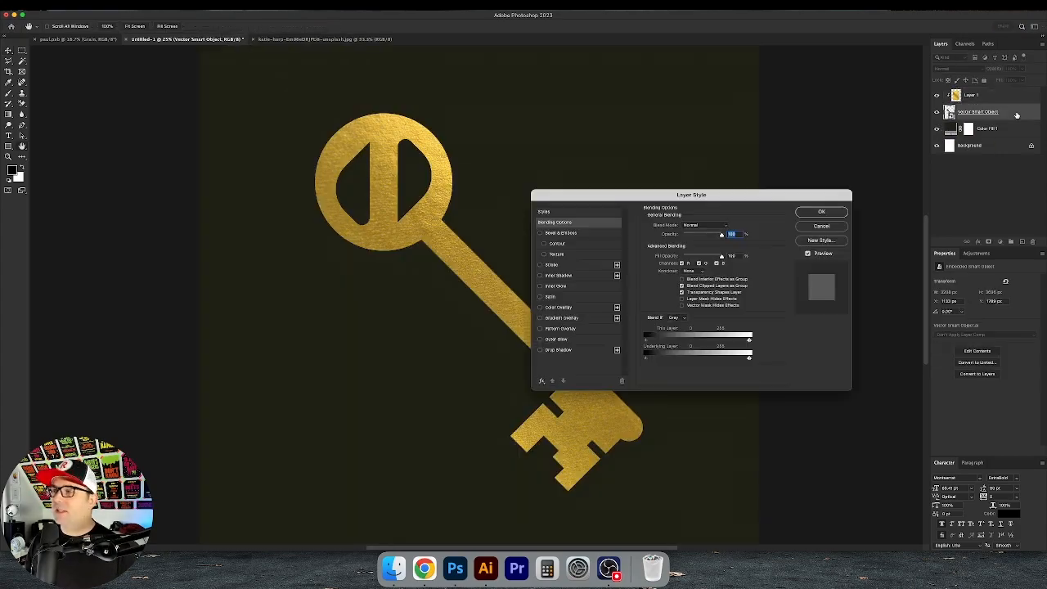
{"action": "left_click_drag", "start_coordinate": [712, 194], "coordinate": [674, 108]}
{"action": "left_click", "coordinate": [561, 179]}
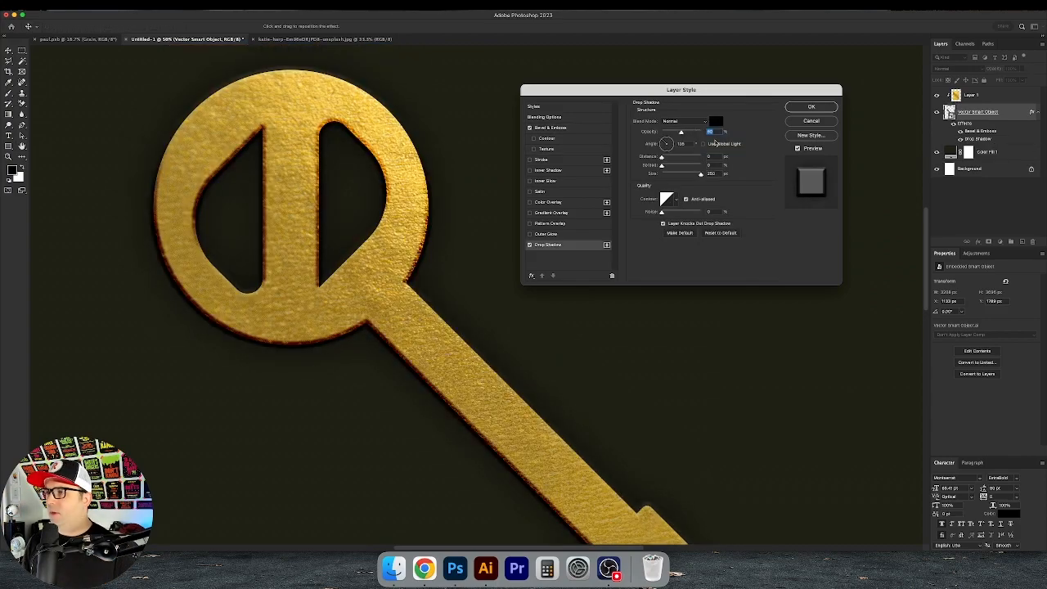
{"action": "left_click", "coordinate": [716, 122]}
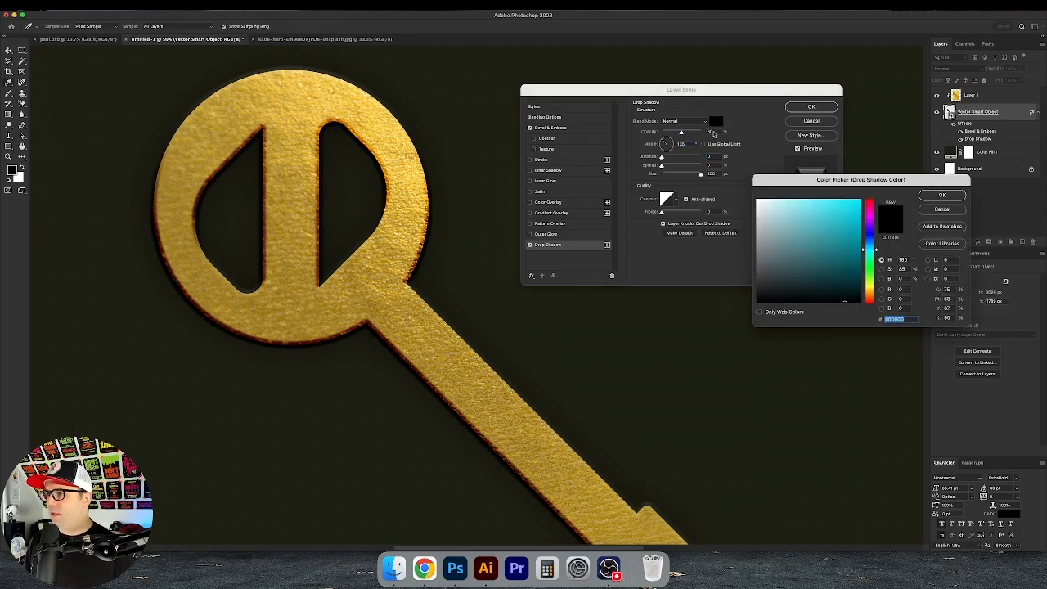
{"action": "key", "text": "Return"}
{"action": "key", "text": "Return"}
- Apply the Median and Gaussian Blur filters to the key's vector smart object as smart filters
{"action": "scroll", "coordinate": [395, 194], "scroll_direction": "left", "scroll_amount": 2}
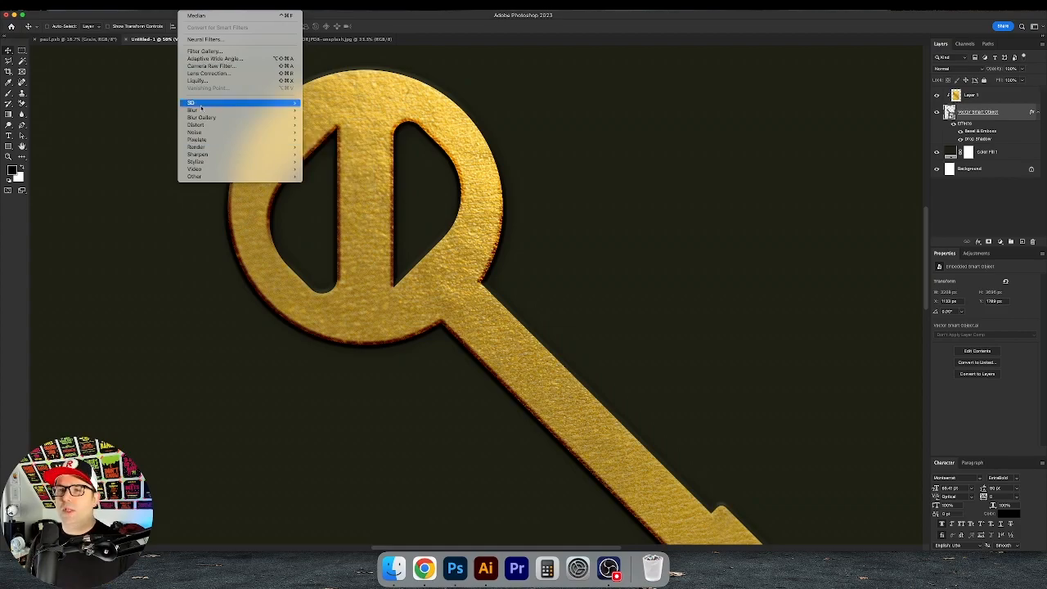
{"action": "mouse_move", "coordinate": [270, 132]}
{"action": "left_click", "coordinate": [321, 154]}
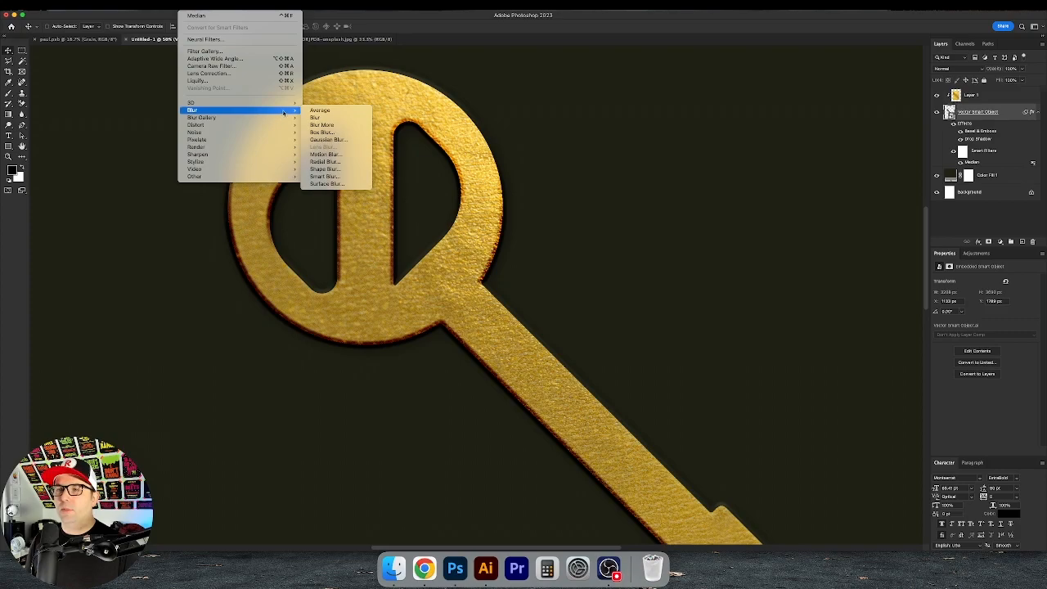
{"action": "left_click", "coordinate": [333, 143]}
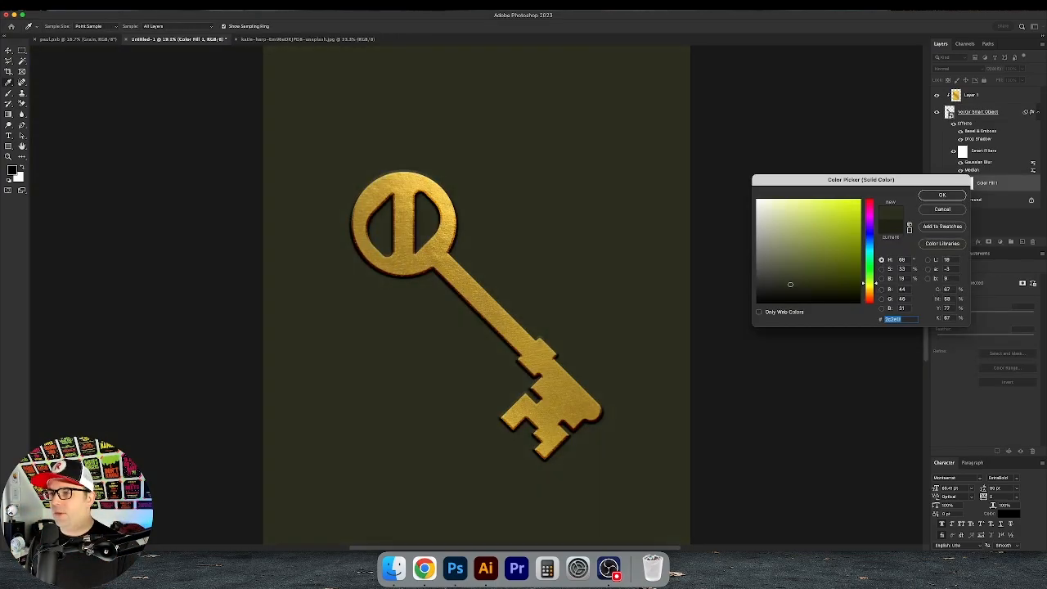
- Change the Color Fill 1 background to a very dark olive green
{"action": "left_click_drag", "start_coordinate": [791, 284], "coordinate": [788, 287]}
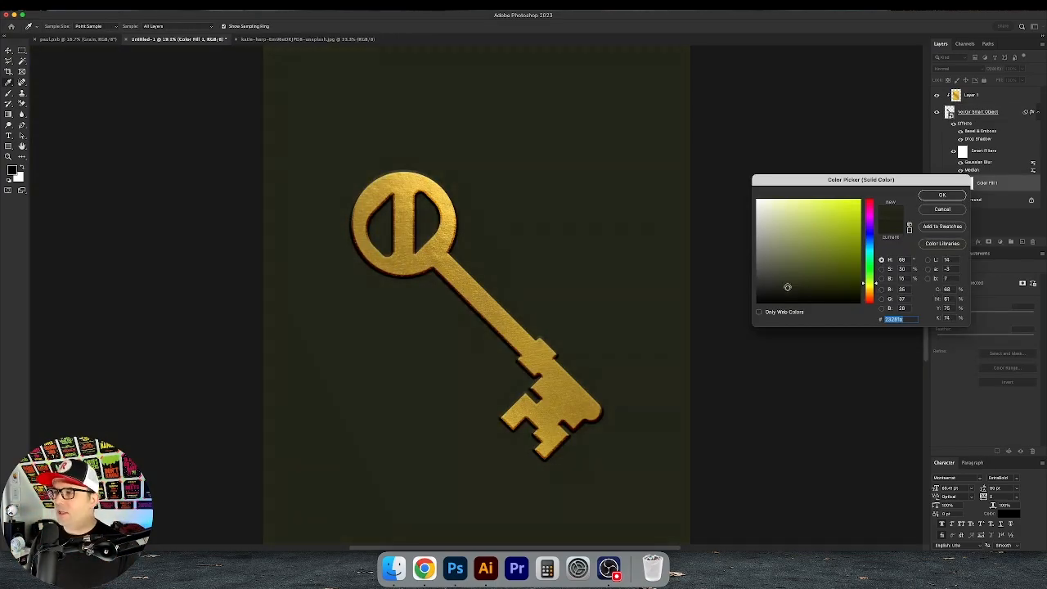
{"action": "key", "text": "Return"}
- Add a new layer named Grain above the gold foil layer and fill it with gray
{"action": "left_click", "coordinate": [978, 95]}
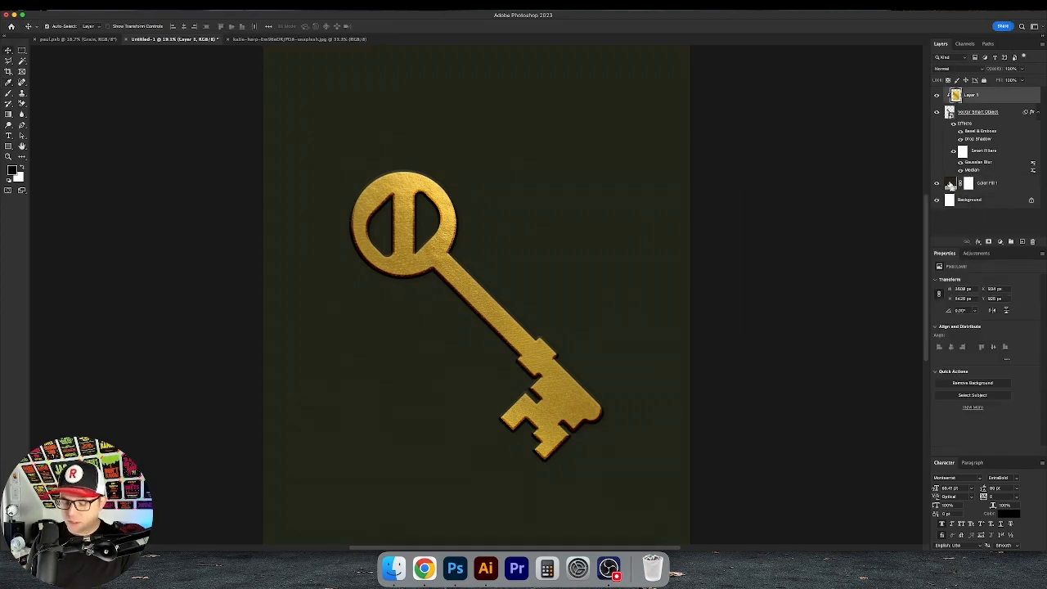
{"action": "key", "text": "super+shift+n"}
{"action": "type", "text": "Grain"}
{"action": "key", "text": "Return"}
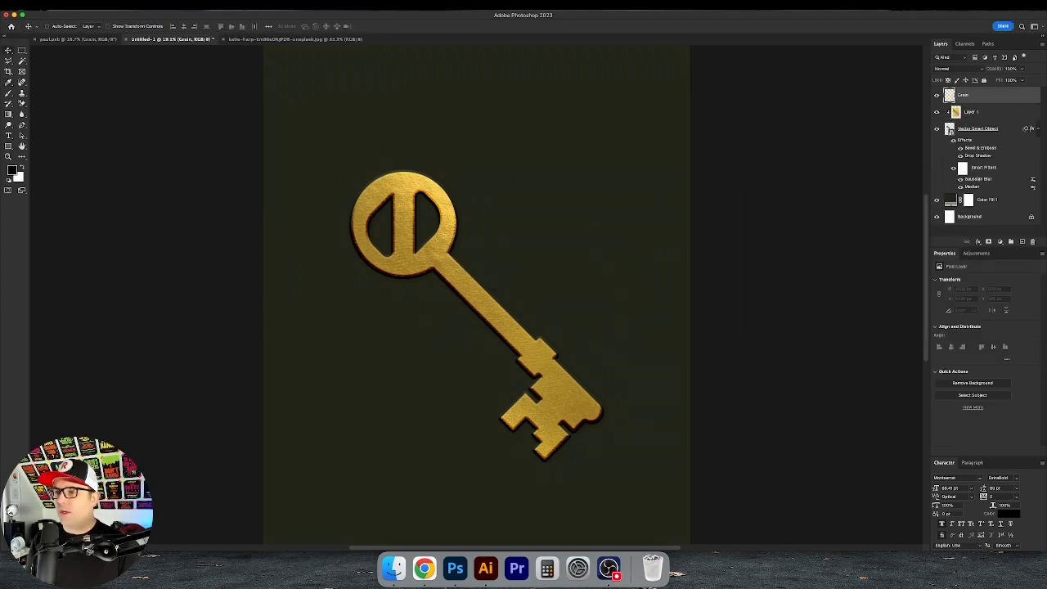
{"action": "key", "text": "shift+F5"}
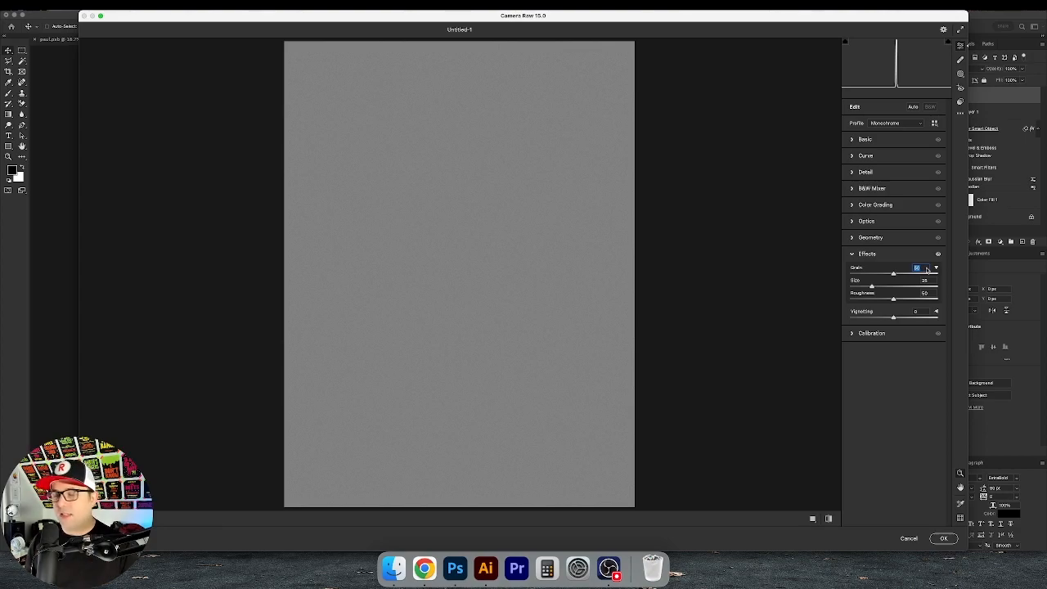
- Add Camera Raw grain and a dark vignette to the Grain layer, set its blend mode to Overlay and compare the effect
{"action": "key", "text": "Return"}
{"action": "left_click_drag", "start_coordinate": [579, 284], "coordinate": [564, 285]}
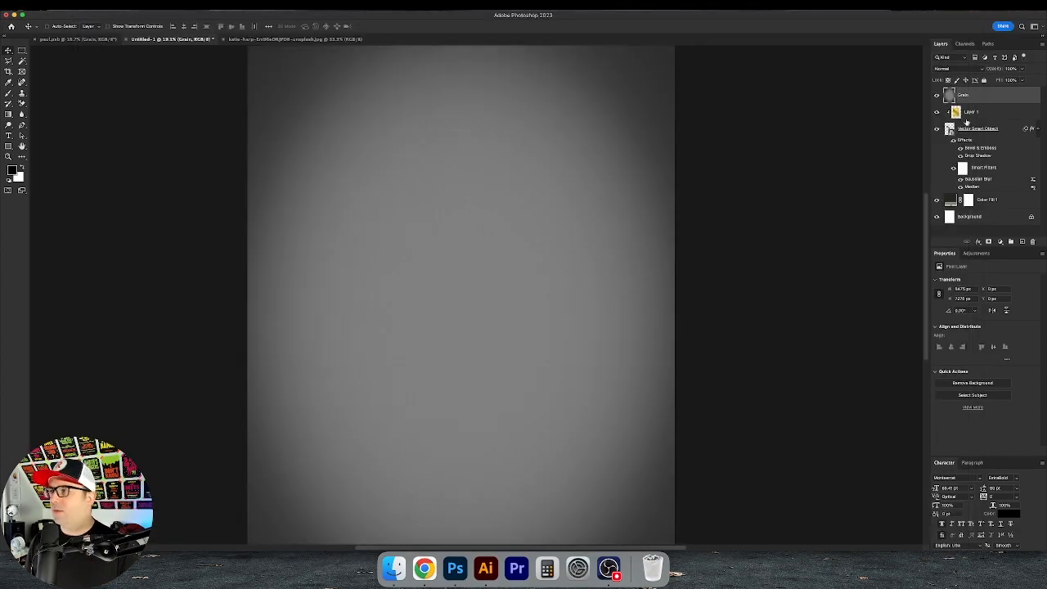
{"action": "left_click", "coordinate": [949, 69]}
{"action": "left_click", "coordinate": [950, 176]}
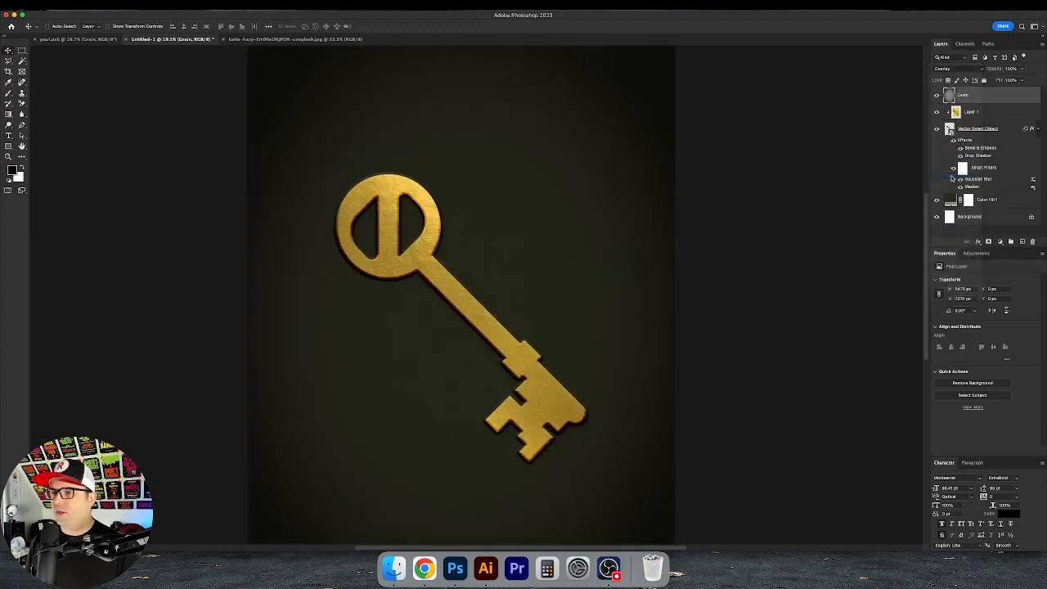
{"action": "left_click", "coordinate": [937, 96]}
{"action": "left_click", "coordinate": [936, 96]}
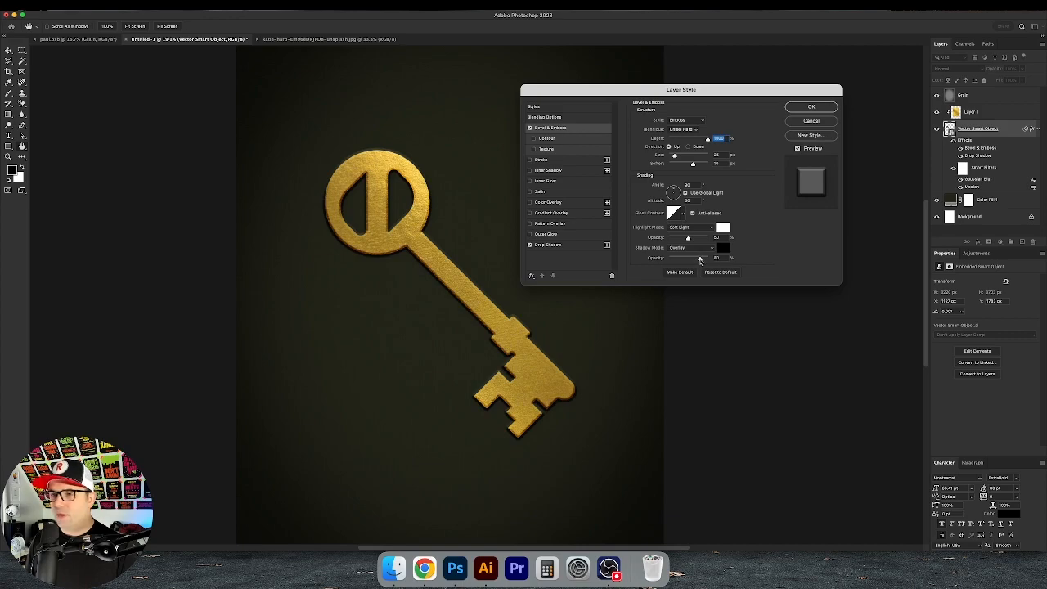
- Adjust the shadow opacity of the key layer's Bevel & Emboss effect
{"action": "left_click", "coordinate": [700, 258]}
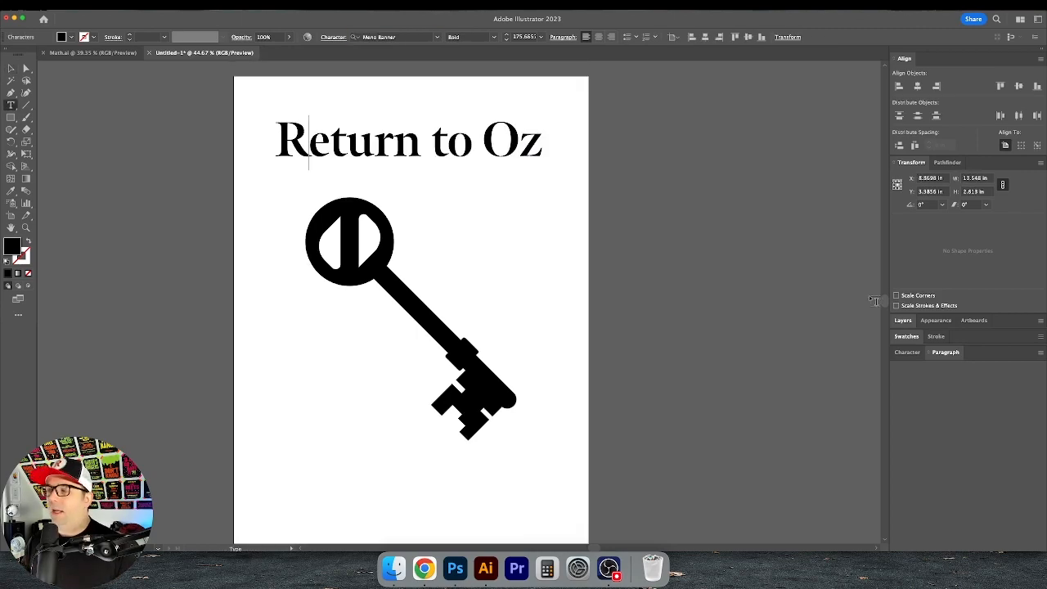
- Tighten the kerning between the R and the e in the Return to Oz title
{"action": "left_click", "coordinate": [910, 352]}
{"action": "left_click", "coordinate": [926, 411]}
{"action": "key", "text": "shift+Down"}
{"action": "key", "text": "shift+Down"}
{"action": "key", "text": "shift+Down"}
{"action": "key", "text": "shift+Down"}
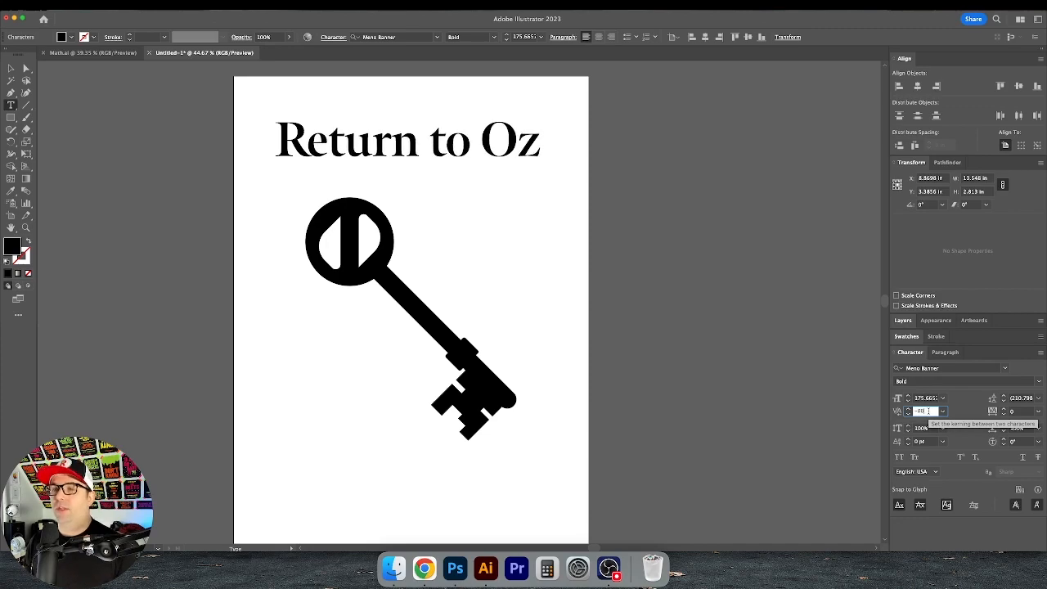
{"action": "key", "text": "shift+Up"}
{"action": "key", "text": "shift+Up"}
{"action": "key", "text": "shift+Down"}
{"action": "key", "text": "shift+Up"}
{"action": "key", "text": "Return"}
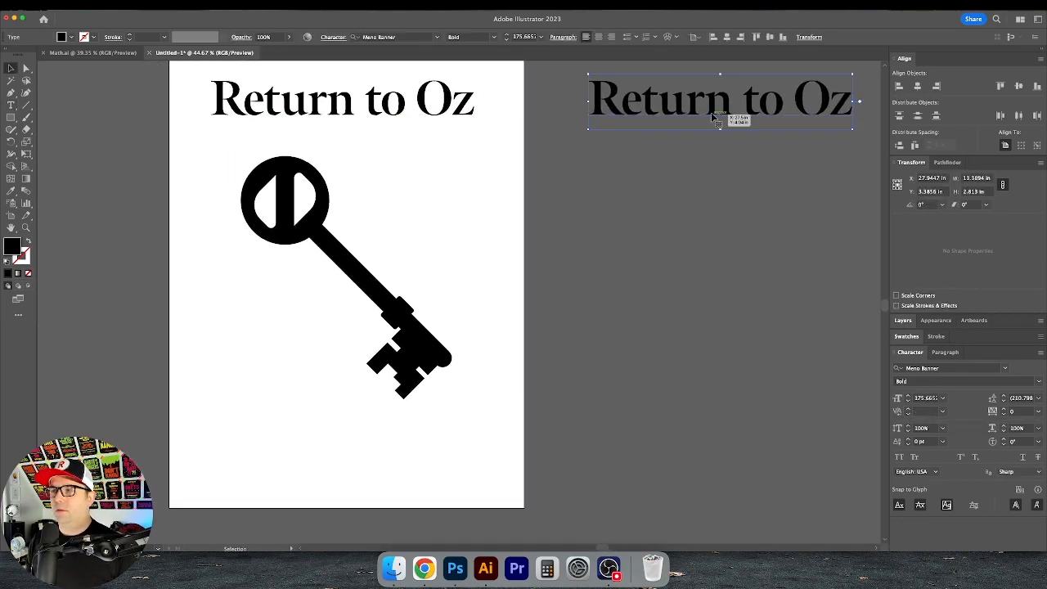
- Move the duplicate title text onto the lower part of the poster, centered below the key
{"action": "left_click_drag", "start_coordinate": [736, 117], "coordinate": [363, 467]}
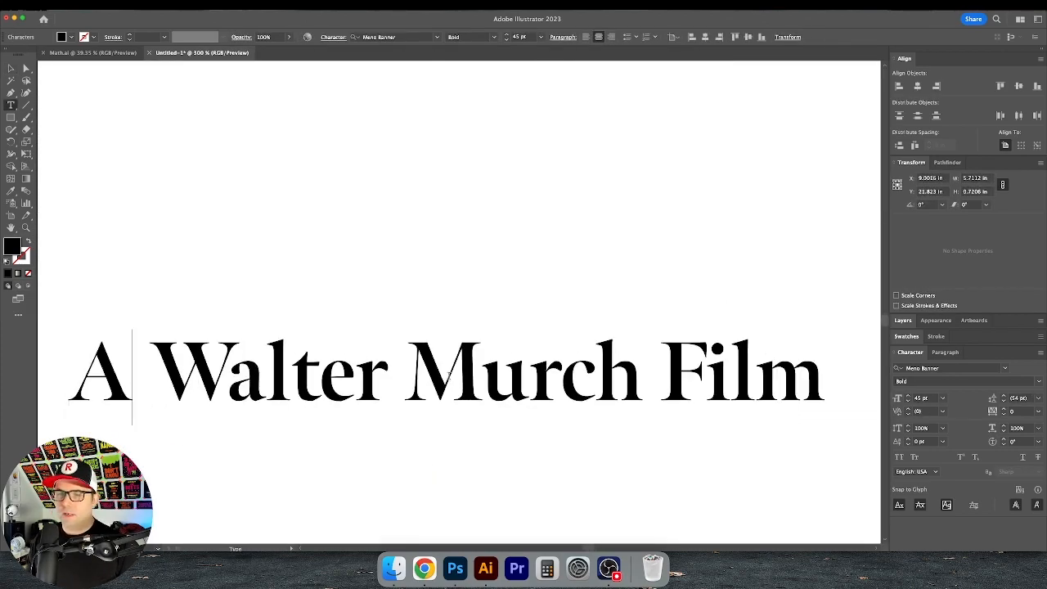
- Tighten the kerning between the W and the a of Walter in the A Walter Murch Film line
{"action": "key", "text": "Right"}
{"action": "key", "text": "Right"}
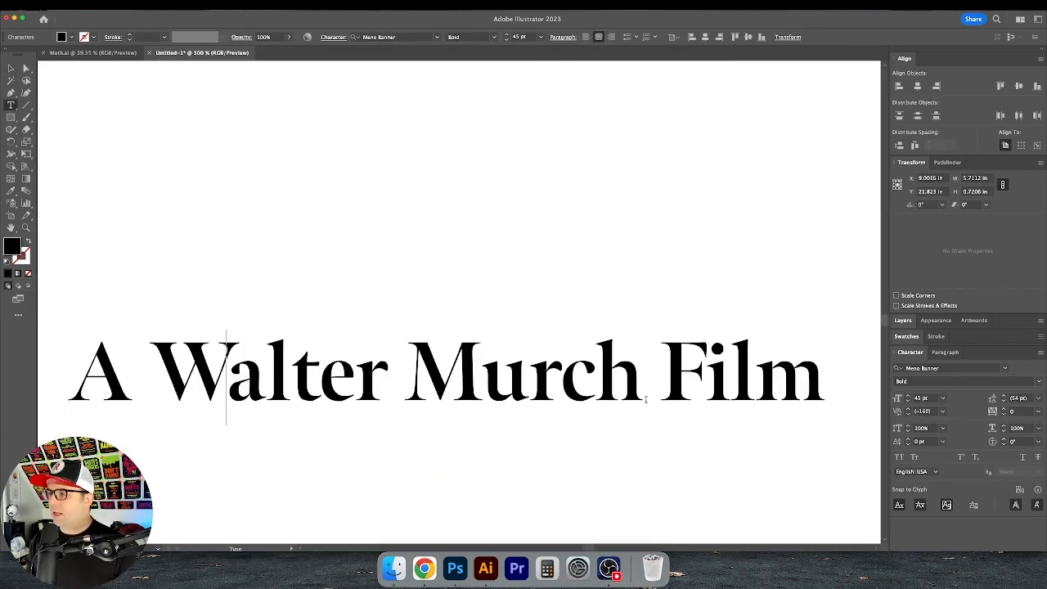
{"action": "left_click", "coordinate": [925, 410]}
{"action": "key", "text": "Down"}
{"action": "key", "text": "Down"}
{"action": "key", "text": "Down"}
{"action": "key", "text": "Down"}
{"action": "key", "text": "Down"}
{"action": "key", "text": "Down"}
{"action": "key", "text": "Return"}
- Tighten the kerning between the a and l and between the e and r in Walter
{"action": "key", "text": "Right"}
{"action": "left_click", "coordinate": [927, 411]}
{"action": "key", "text": "Down"}
{"action": "key", "text": "Down"}
{"action": "key", "text": "Down"}
{"action": "key", "text": "Down"}
{"action": "key", "text": "Down"}
{"action": "key", "text": "Return"}
{"action": "key", "text": "Right"}
{"action": "key", "text": "Right"}
{"action": "key", "text": "Right"}
{"action": "left_click", "coordinate": [926, 410]}
{"action": "key", "text": "Down"}
{"action": "key", "text": "Down"}
{"action": "key", "text": "Return"}
- Tighten the kerning of the loose letter pairs in Murch and finish editing the credit line
{"action": "key", "text": "Right"}
{"action": "key", "text": "Right"}
{"action": "key", "text": "Right"}
{"action": "key", "text": "Right"}
{"action": "left_click", "coordinate": [927, 411]}
{"action": "key", "text": "Down"}
{"action": "key", "text": "Down"}
{"action": "key", "text": "Return"}
{"action": "key", "text": "Right"}
{"action": "key", "text": "Right"}
{"action": "left_click", "coordinate": [927, 410]}
{"action": "key", "text": "Down"}
{"action": "key", "text": "Down"}
{"action": "key", "text": "Return"}
{"action": "key", "text": "Escape"}
- Switch to Photoshop, paste the title as a vector smart object and enter 1 as the top margin of a new guide layout
{"action": "left_click", "coordinate": [566, 265]}
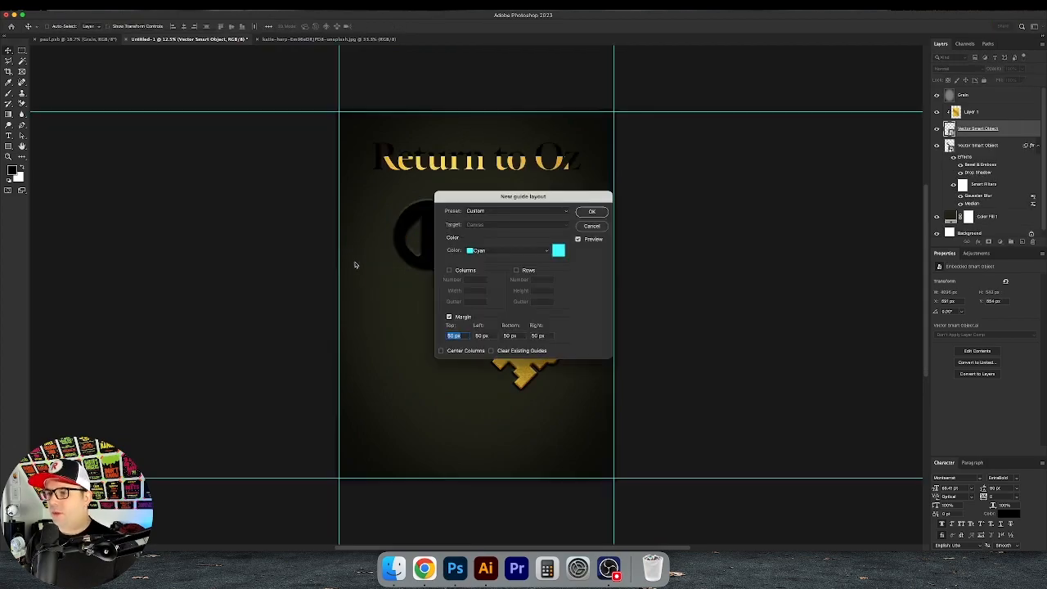
{"action": "type", "text": "1"}
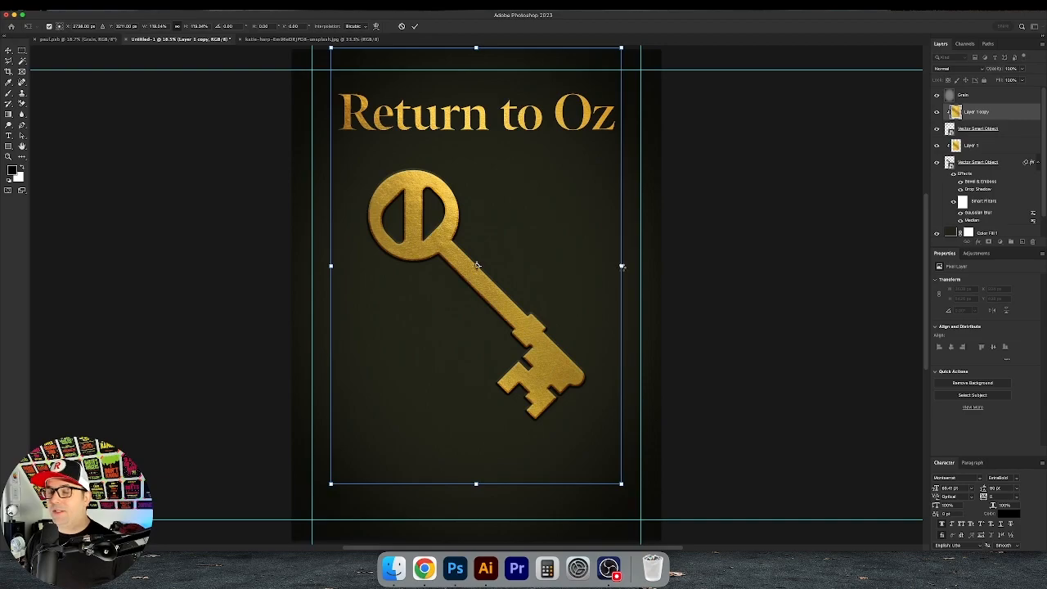
- Apply the resizing of the copied gold foil layer so that it covers the Return to Oz title
{"action": "key", "text": "Return"}
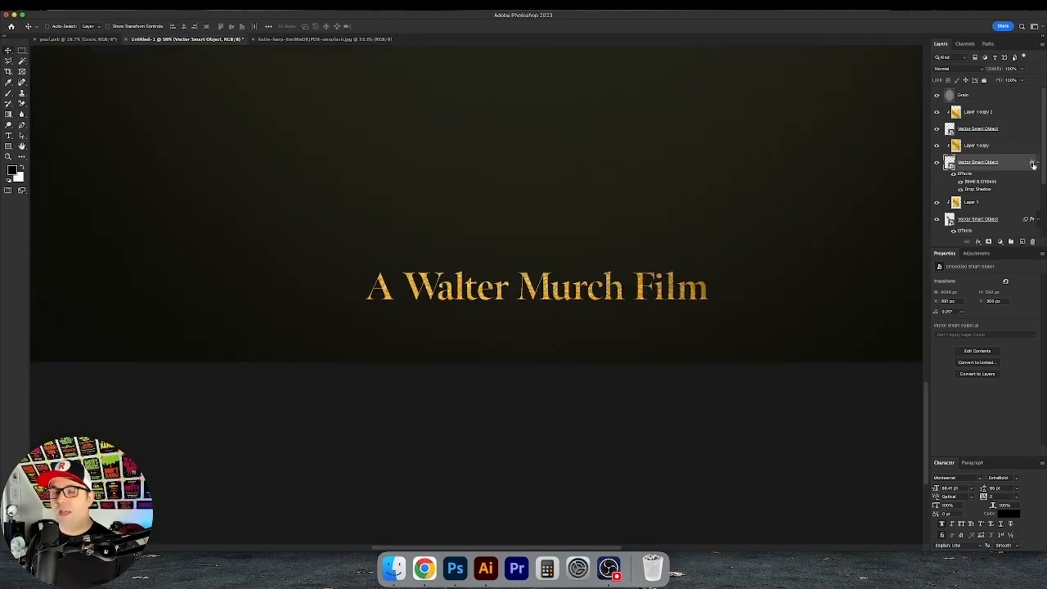
- Copy the title layer's Bevel & Emboss and Drop Shadow effects to the foil layer clipped to the credit line
{"action": "left_click_drag", "start_coordinate": [1033, 163], "coordinate": [1030, 114]}
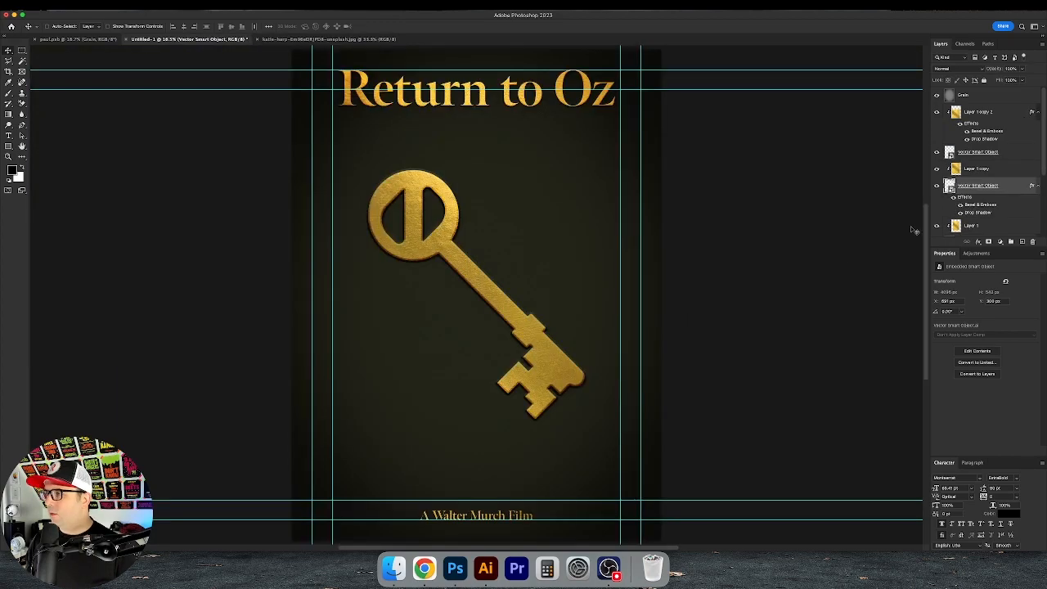
- Move the title down and the A Walter Murch Film line up to sit within the inner margin guides
{"action": "left_click_drag", "start_coordinate": [550, 148], "coordinate": [552, 158]}
{"action": "left_click", "coordinate": [977, 152]}
{"action": "left_click_drag", "start_coordinate": [458, 481], "coordinate": [457, 459]}
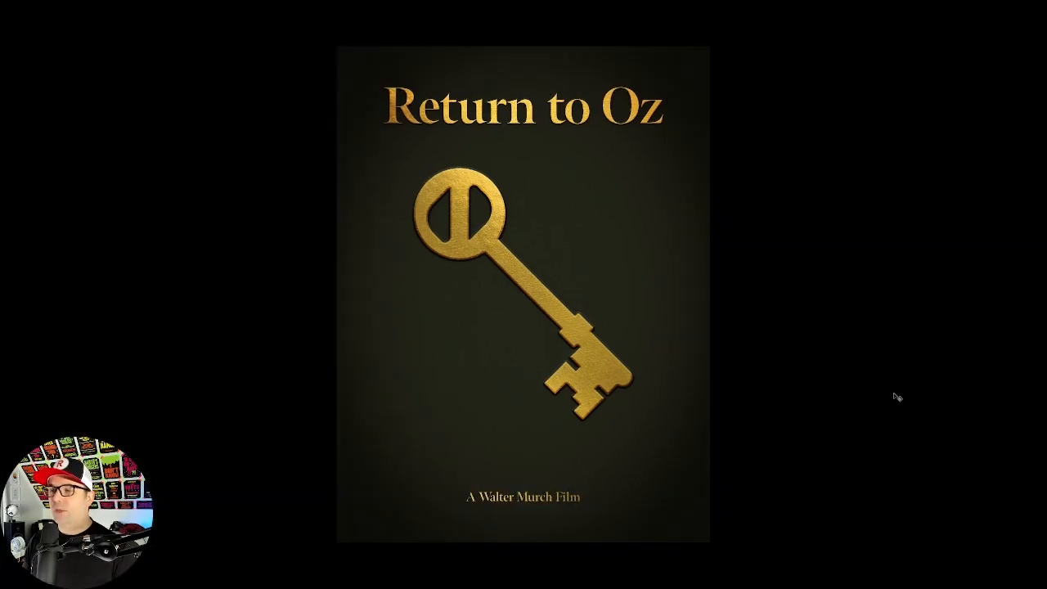